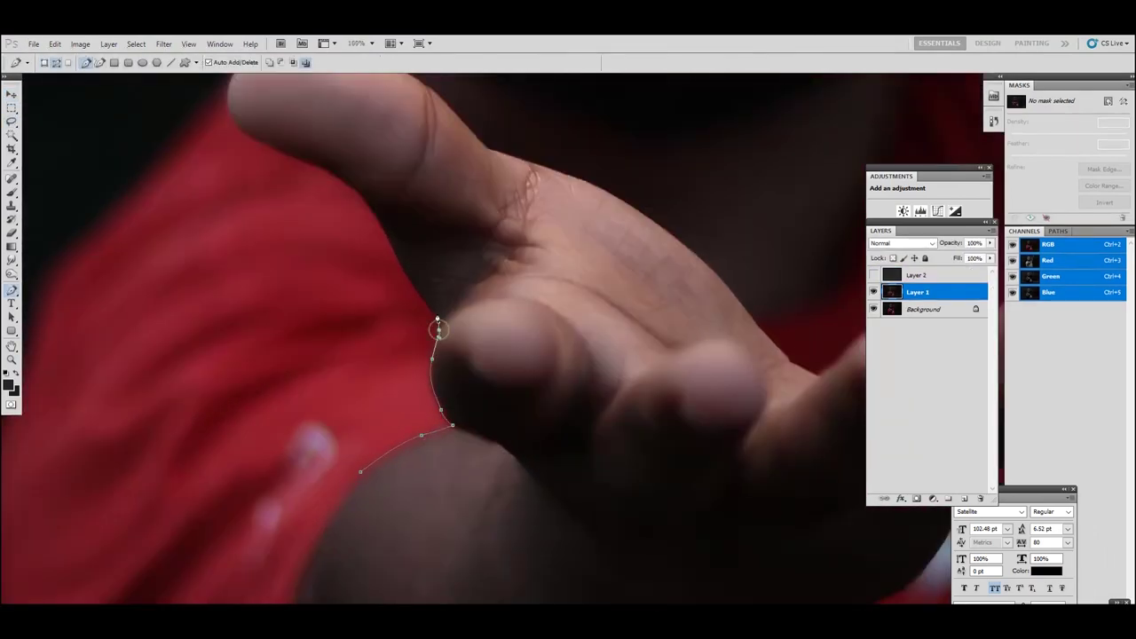
# Step: Trace the outstretched hand with a Pen path, curving anchors along the palm edge and around the fingertip
pyautogui.moveTo(438, 329); pyautogui.dragTo(515, 454)
pyautogui.moveTo(393, 298); pyautogui.dragTo(462, 406)
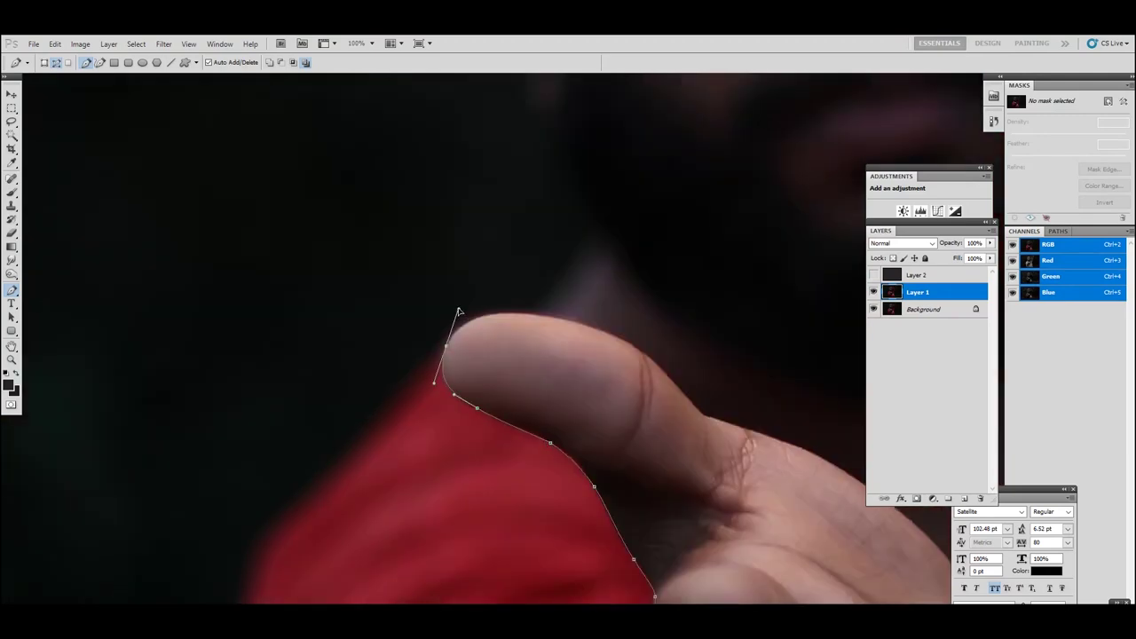
pyautogui.scroll(-2, 657, 367)
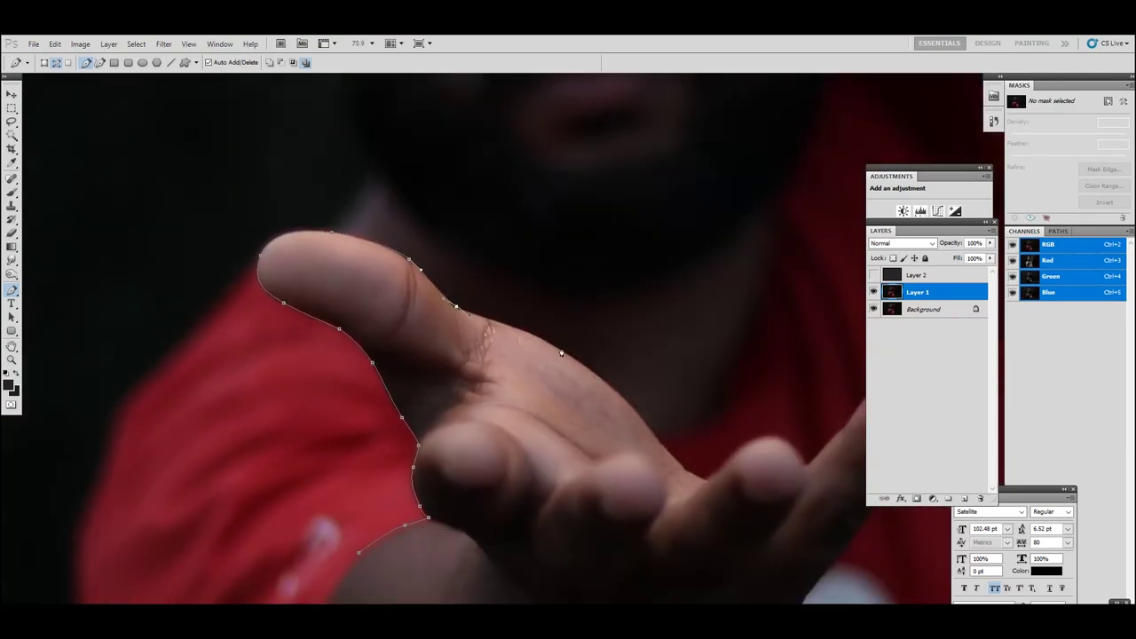
pyautogui.click(658, 443)
pyautogui.moveTo(685, 473); pyautogui.dragTo(443, 366)
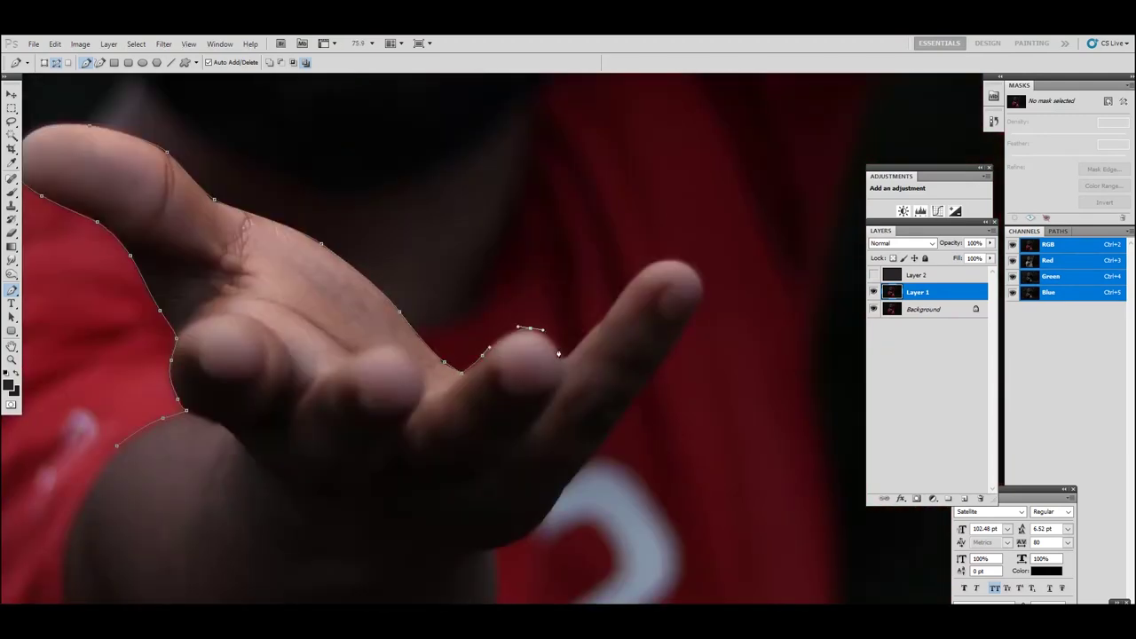
pyautogui.click(558, 353)
pyautogui.moveTo(598, 328); pyautogui.dragTo(546, 378)
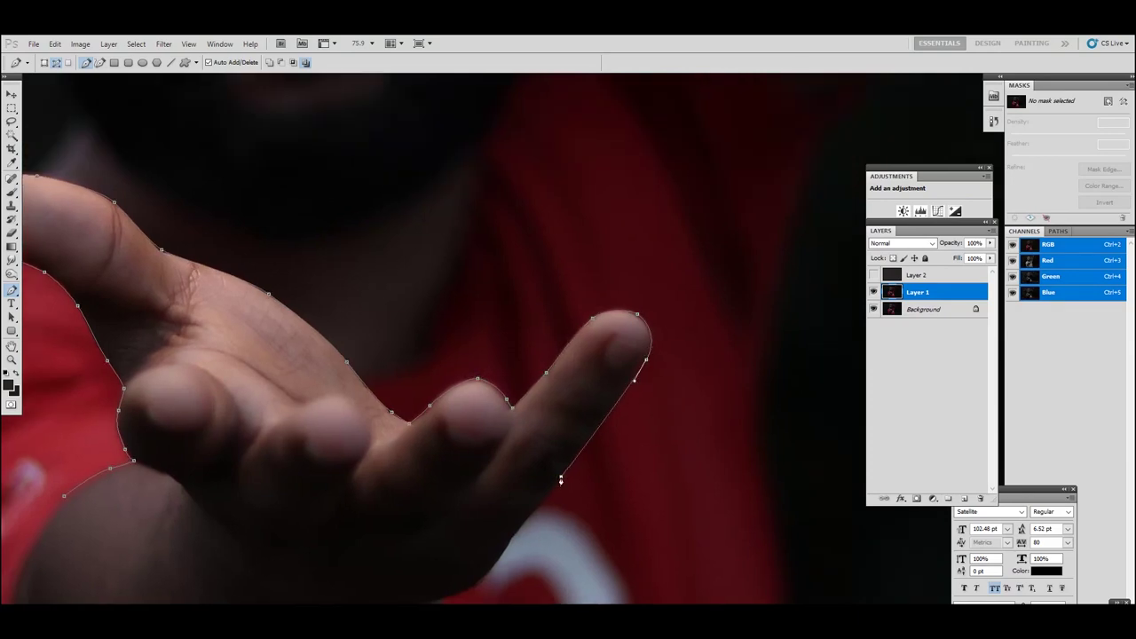
pyautogui.moveTo(605, 422); pyautogui.dragTo(622, 276)
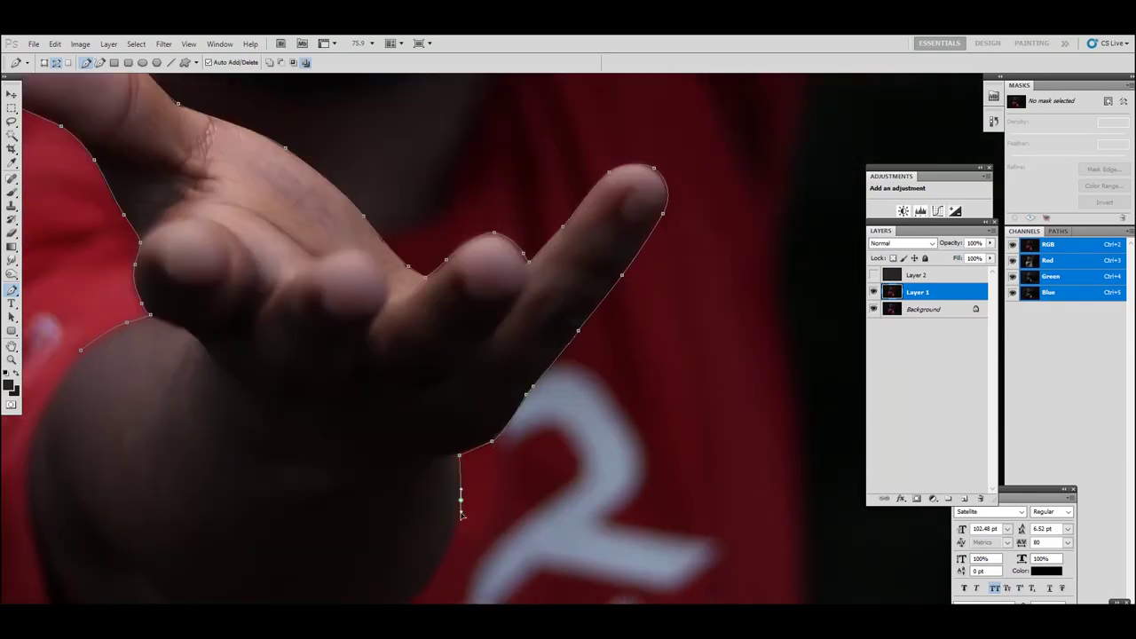
pyautogui.scroll(-5, 461, 513)
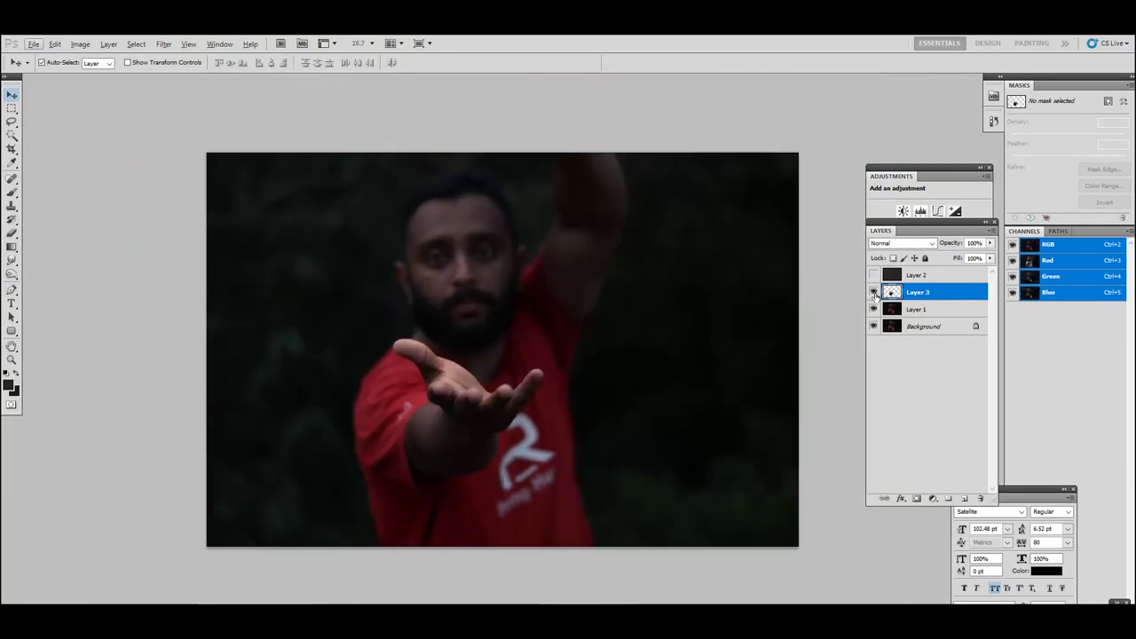
# Step: Load the hand path as a selection, sample an orange from the skin, and add Layer 4 in Overlay mode
pyautogui.press('i')
pyautogui.click(14, 388)
pyautogui.click(839, 314)
pyautogui.click(1022, 309)
pyautogui.rightClick(558, 344)
pyautogui.click(901, 242)
pyautogui.click(900, 472)
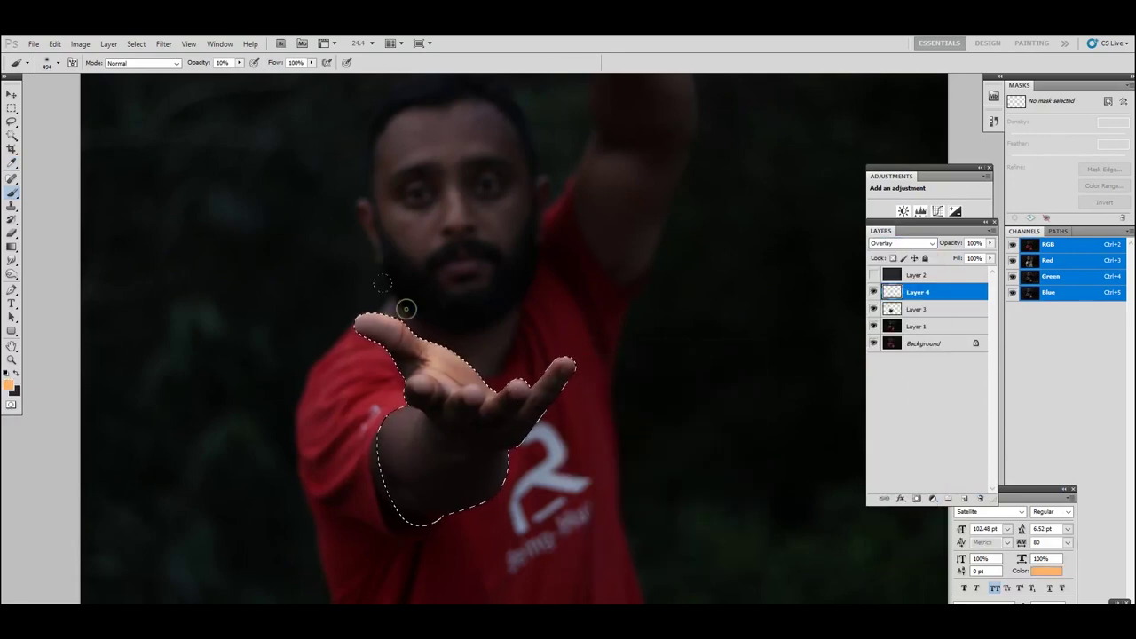
# Step: Paint a lighter orange glow over the palm with a soft brush at 60% opacity
pyautogui.click(9, 384)
pyautogui.click(825, 337)
pyautogui.click(1024, 307)
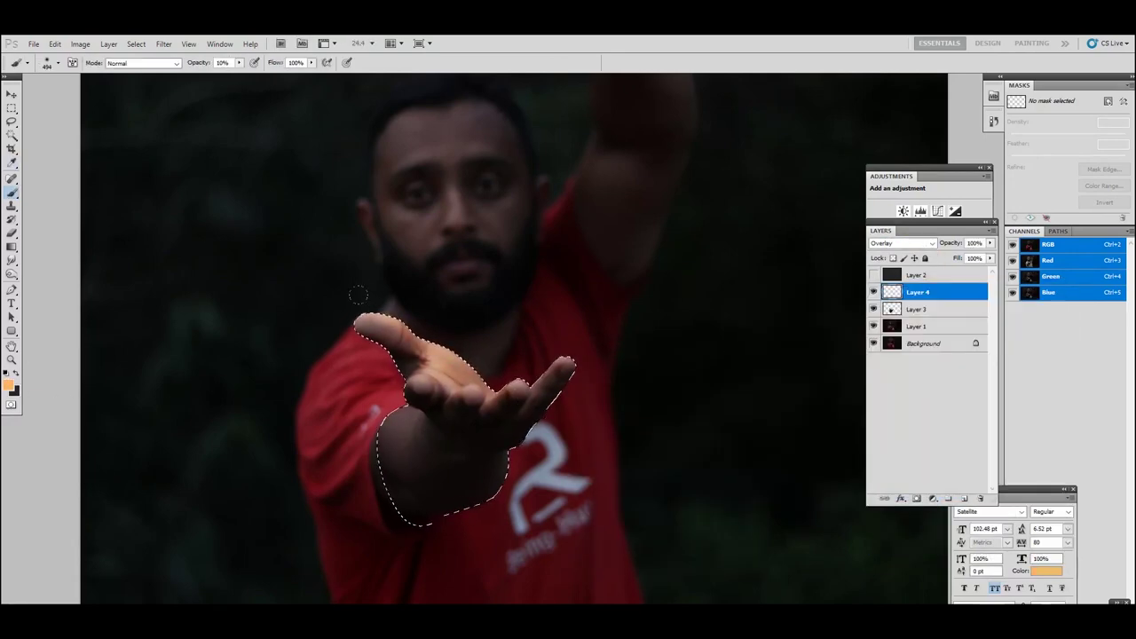
pyautogui.rightClick(559, 362)
pyautogui.press('6')
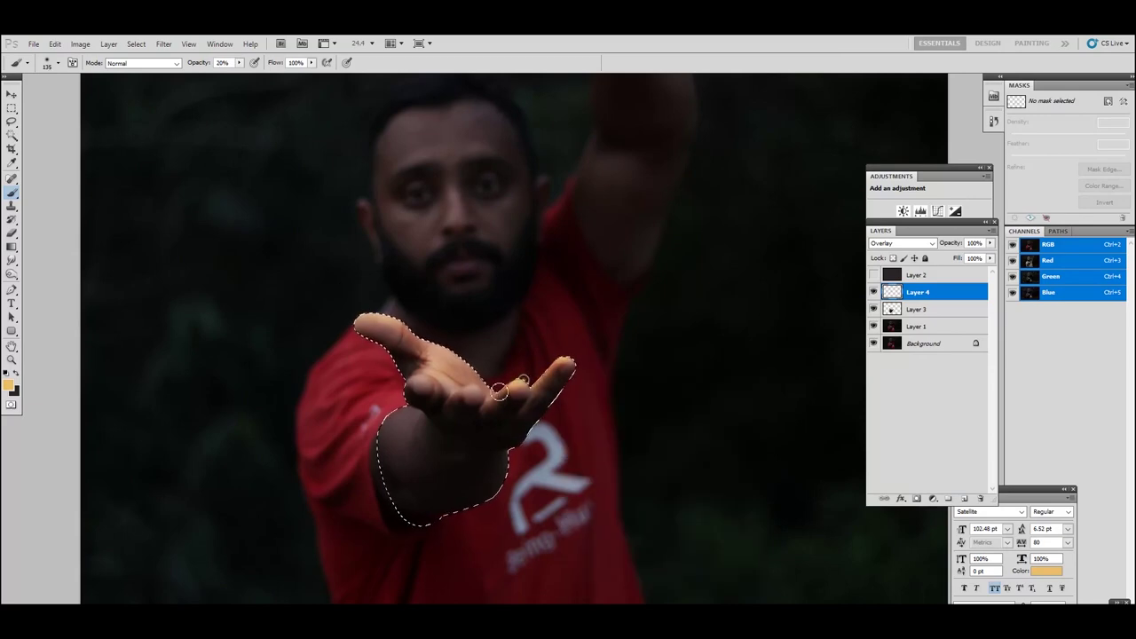
pyautogui.rightClick(465, 399)
pyautogui.press('Return')
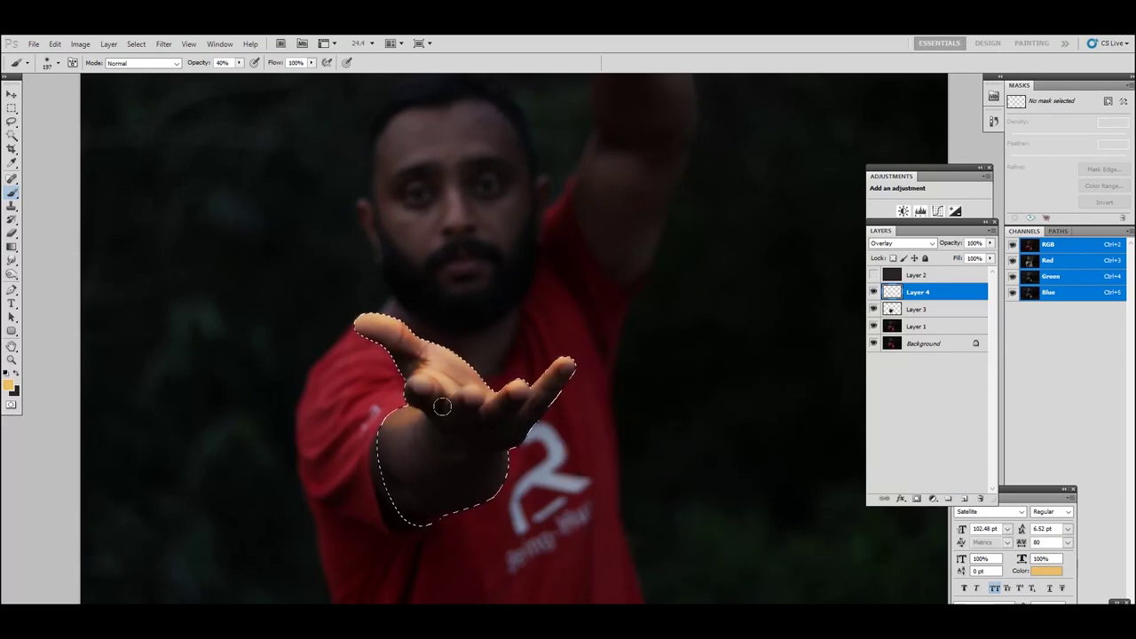
pyautogui.press('e')
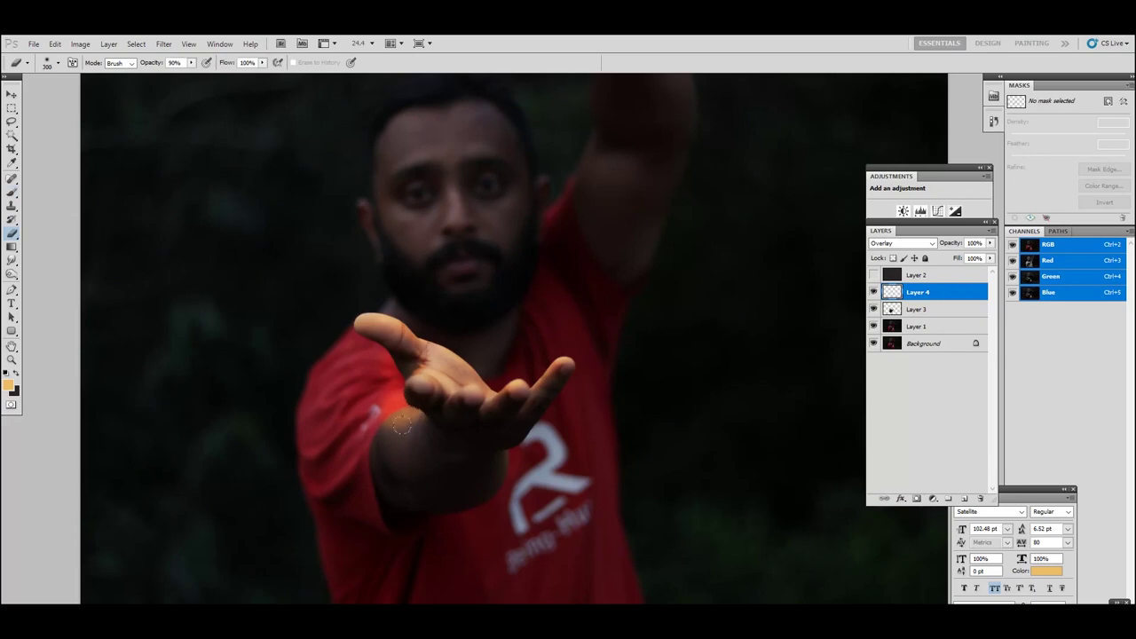
pyautogui.scroll(-2, 413, 432)
pyautogui.press('b')
# Step: Add Layer 5 and paint warm glow near the hand at 70% opacity
pyautogui.hotkey('ctrl', 'shift', 'alt', 'n')
pyautogui.press('7')
pyautogui.click(499, 467)
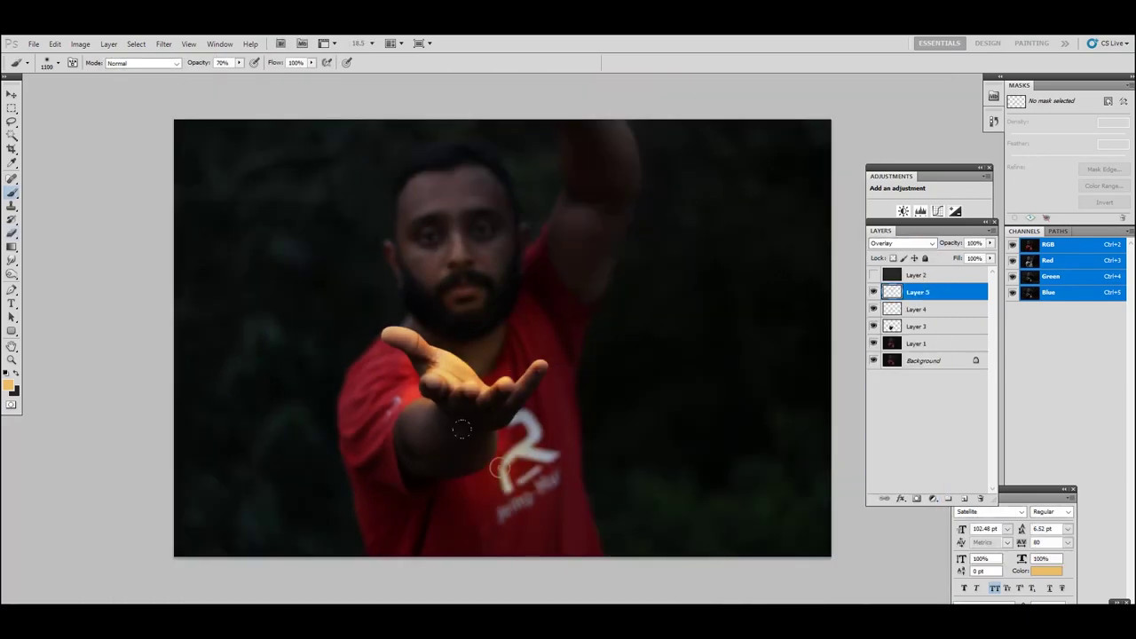
pyautogui.press('v')
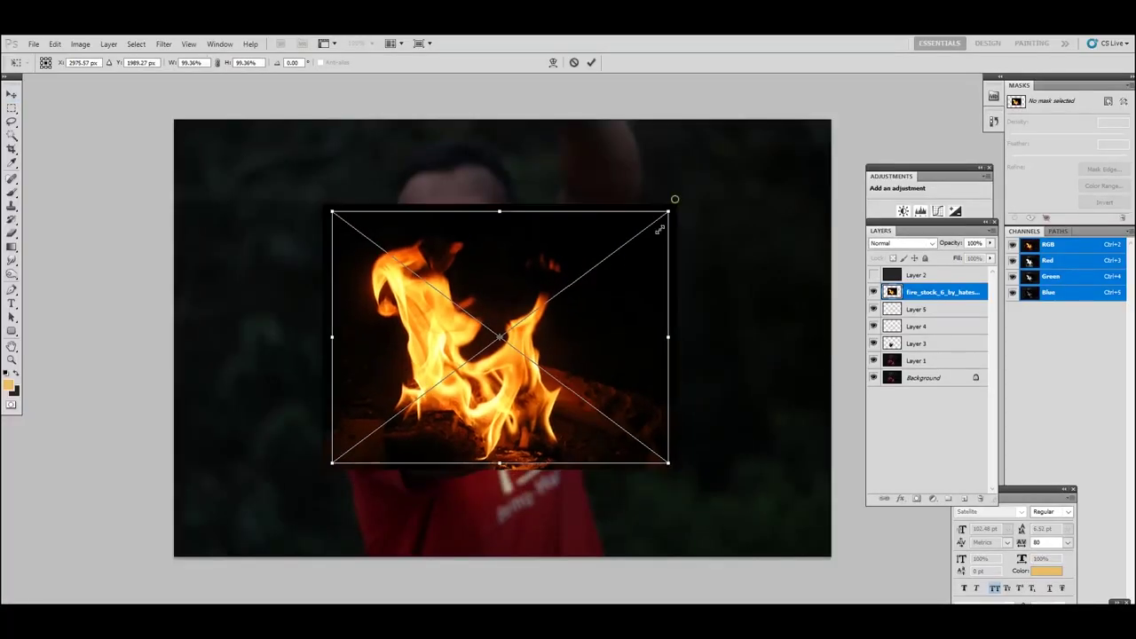
# Step: Scale the fire down to fit the palm and set its layer to Screen blending
pyautogui.moveTo(659, 230); pyautogui.dragTo(616, 292)
pyautogui.press('Return')
pyautogui.press('b')
pyautogui.click(902, 243)
pyautogui.click(900, 349)
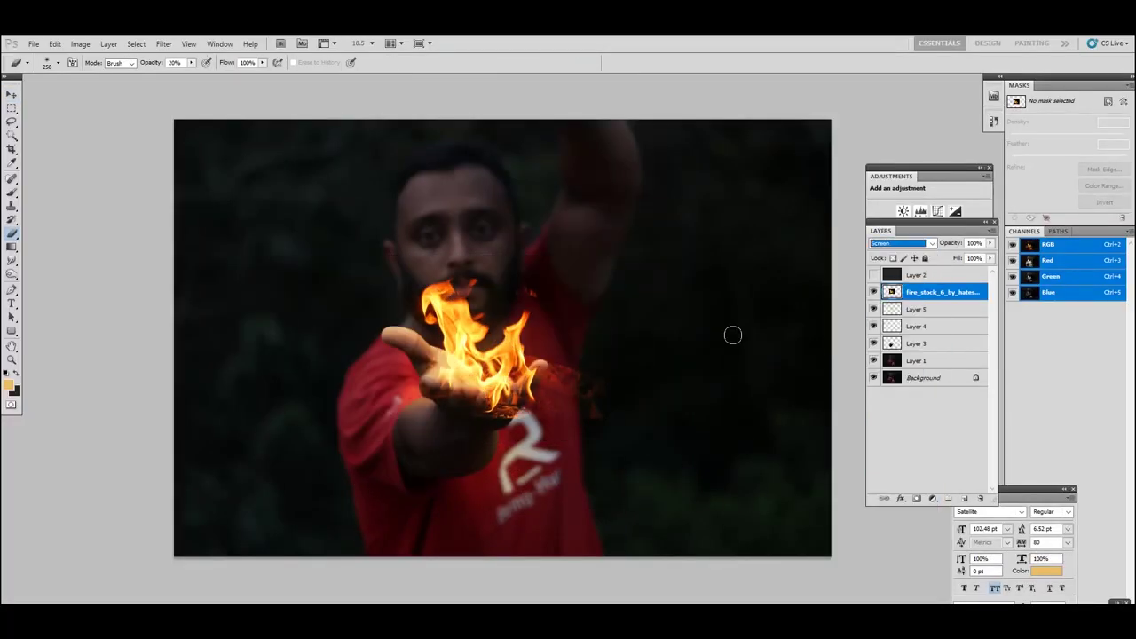
pyautogui.hotkey('ctrl', '0')
# Step: Rotate the fire about 18° and add a layer mask with black as the paint colour
pyautogui.hotkey('ctrl', 't')
pyautogui.moveTo(677, 398)
pyautogui.mouseDown()
pyautogui.moveTo(571, 389)
pyautogui.moveTo(748, 411)
pyautogui.moveTo(621, 417)
pyautogui.mouseUp()
pyautogui.press('Return')
pyautogui.click(917, 499)
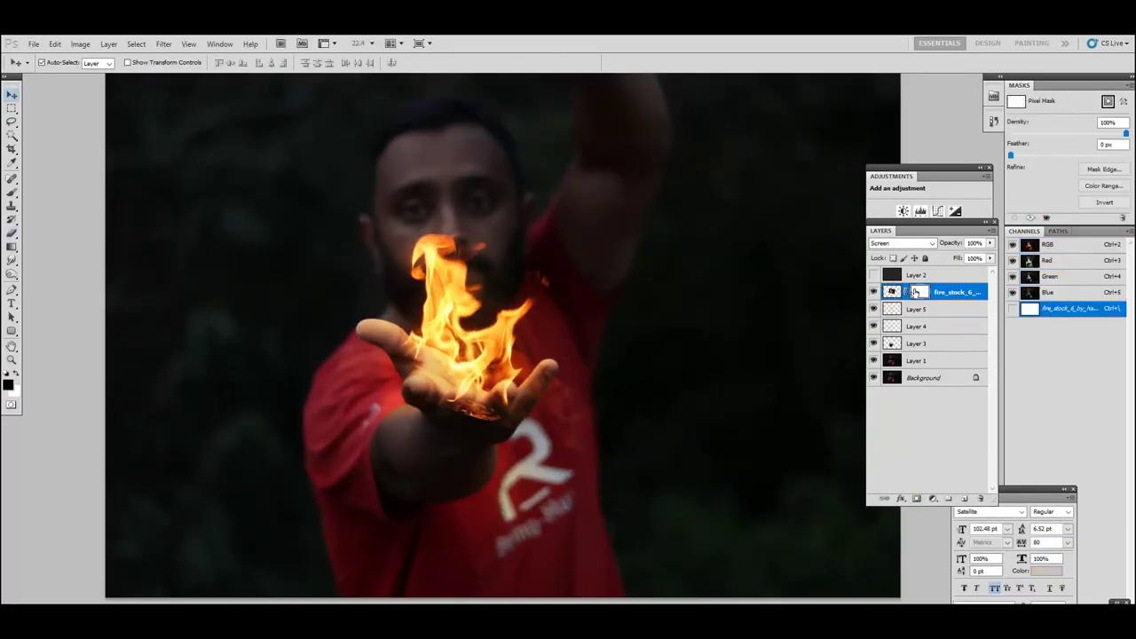
pyautogui.press('b')
pyautogui.rightClick(559, 394)
pyautogui.press('Escape')
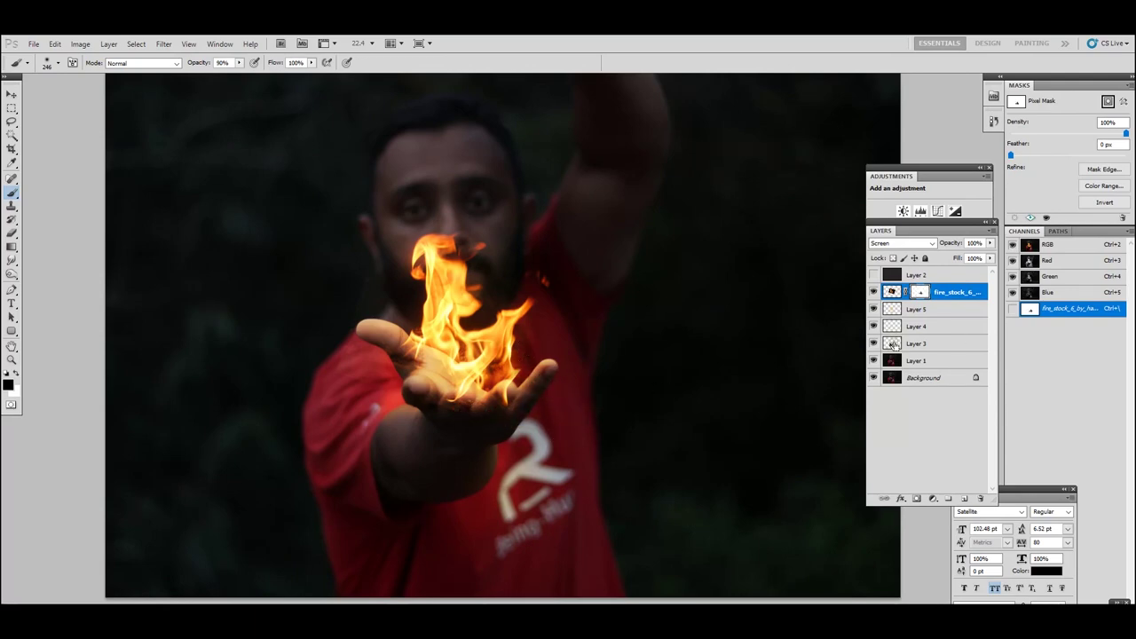
# Step: Mask the fire away over the fingers inside the hand selection using a 108 px brush
pyautogui.keyDown('ctrl'); pyautogui.click(891, 343); pyautogui.keyUp('ctrl')
pyautogui.scroll(2, 500, 399)
pyautogui.rightClick(388, 417)
pyautogui.moveTo(401, 406)
pyautogui.mouseDown()
pyautogui.moveTo(456, 414)
pyautogui.moveTo(497, 401)
pyautogui.mouseUp()
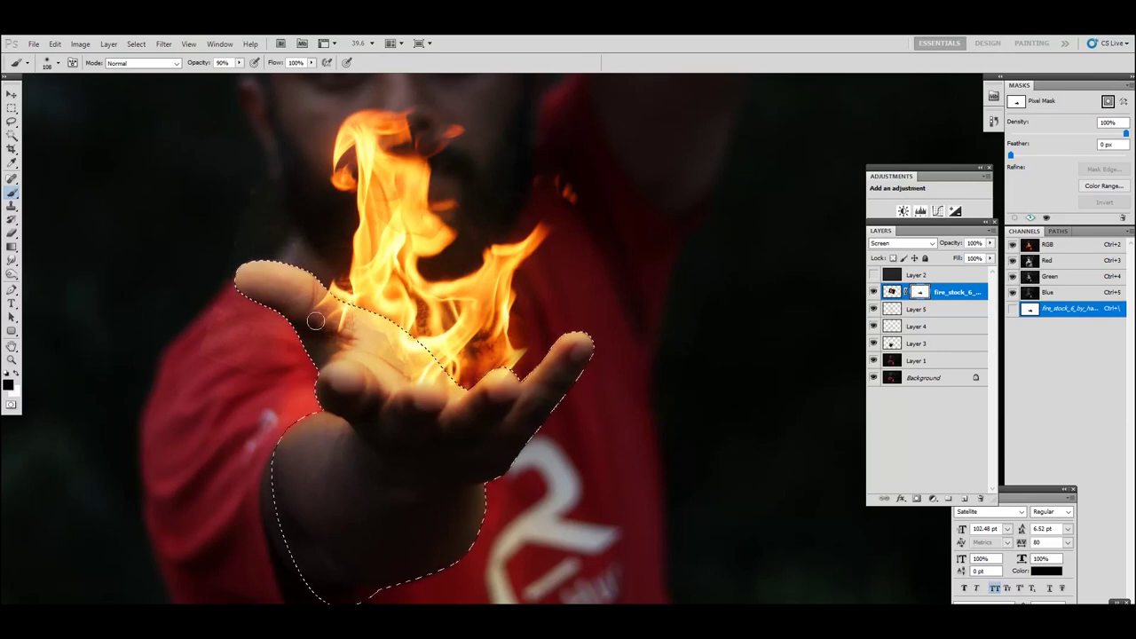
pyautogui.hotkey('ctrl', 'd')
pyautogui.hotkey('ctrl', '0')
pyautogui.press('v')
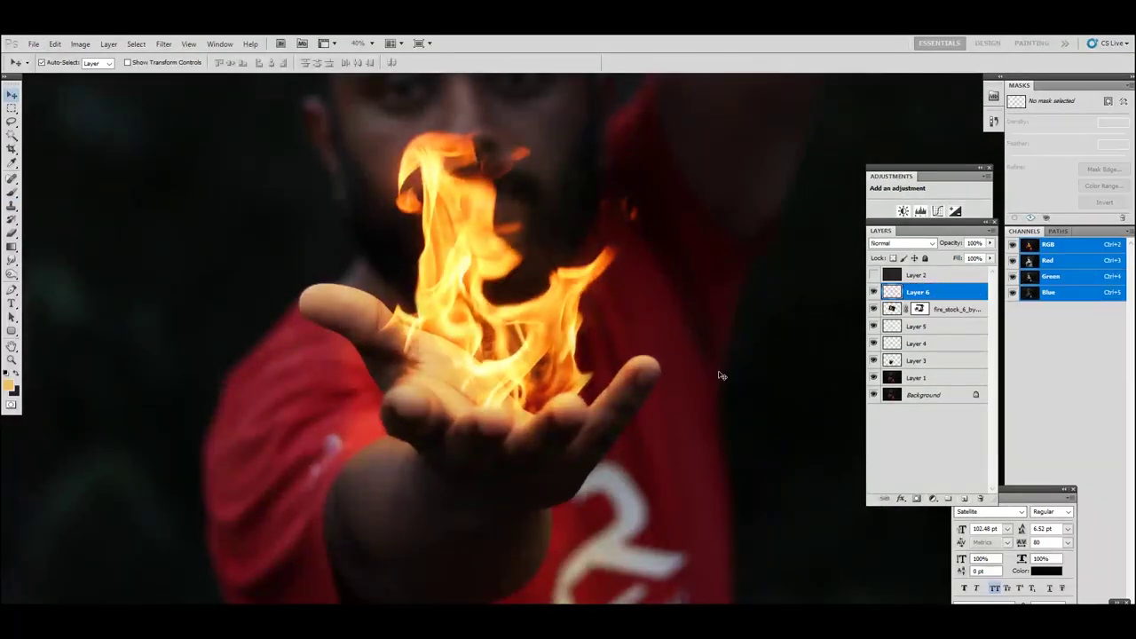
# Step: Set Layer 6 to Overlay and paint yellow glow over the palm and fingers at 78% opacity
pyautogui.press('b')
pyautogui.click(902, 243)
pyautogui.click(902, 386)
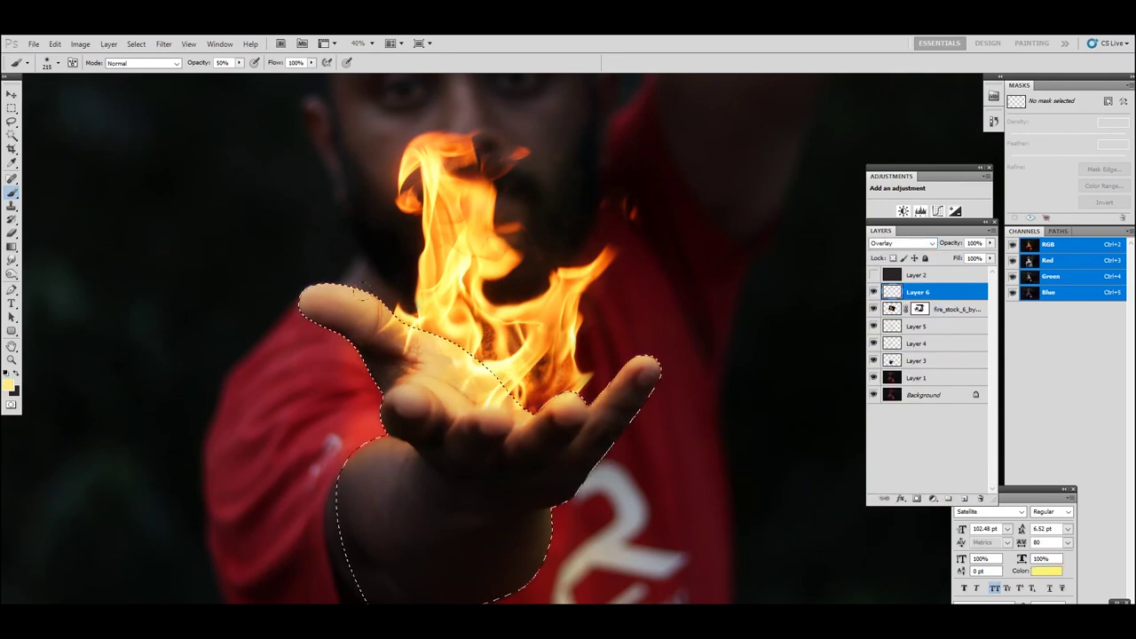
pyautogui.keyDown('alt'); pyautogui.click(377, 305); pyautogui.keyUp('alt')
pyautogui.moveTo(421, 377); pyautogui.dragTo(461, 400)
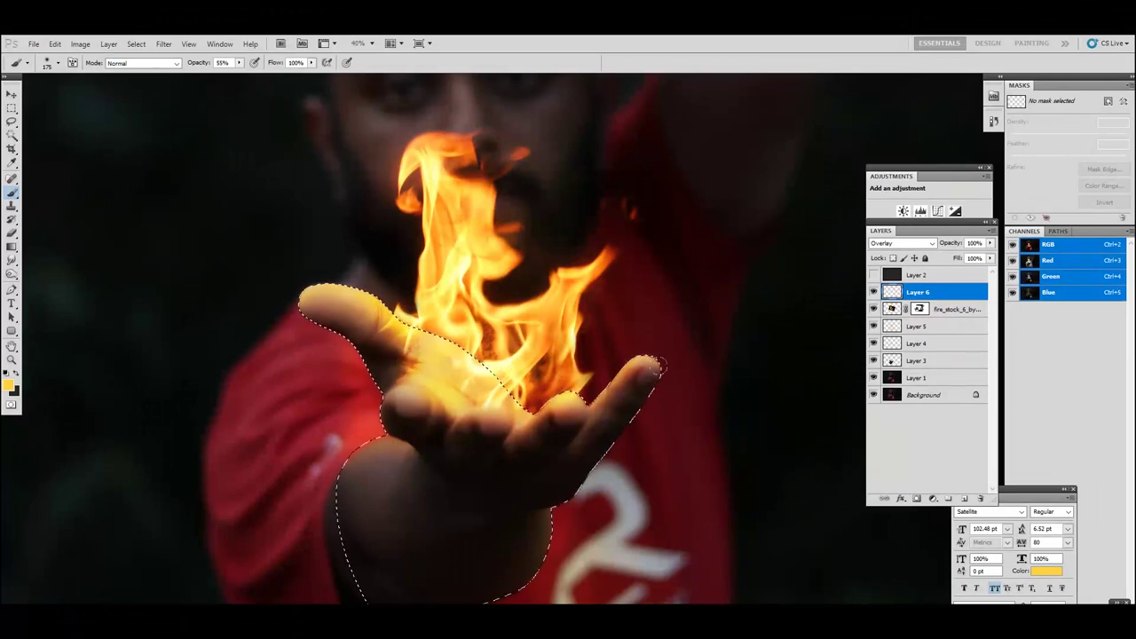
pyautogui.moveTo(625, 382)
pyautogui.mouseDown()
pyautogui.moveTo(411, 380)
pyautogui.moveTo(496, 373)
pyautogui.mouseUp()
pyautogui.press('7')
pyautogui.press('8')
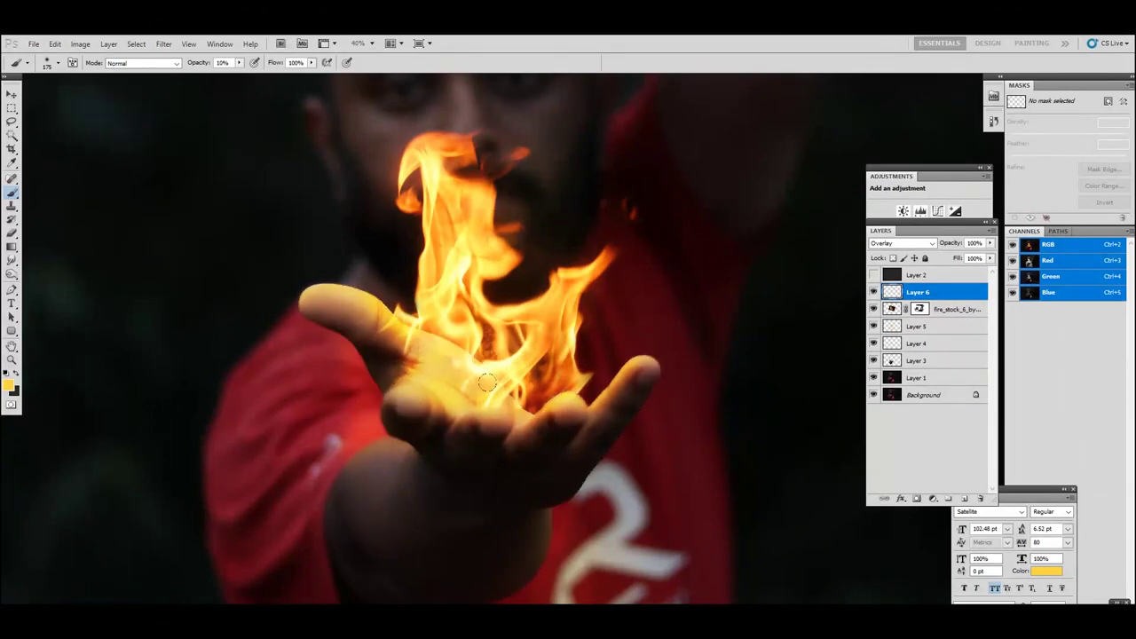
pyautogui.keyDown('alt'); pyautogui.click(441, 336); pyautogui.keyUp('alt')
pyautogui.hotkey('ctrl', 'd')
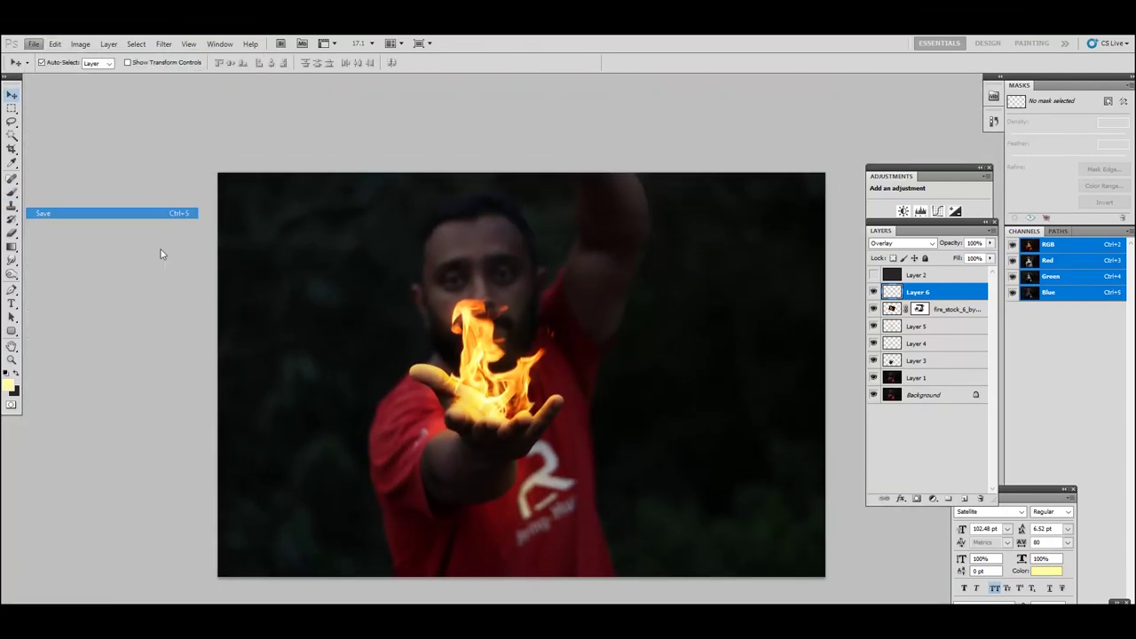
# Step: Create Layer 7 and set up the brush at 10% opacity for soft painting
pyautogui.hotkey('ctrl', 'shift', 'n')
pyautogui.press('Return')
pyautogui.press('b')
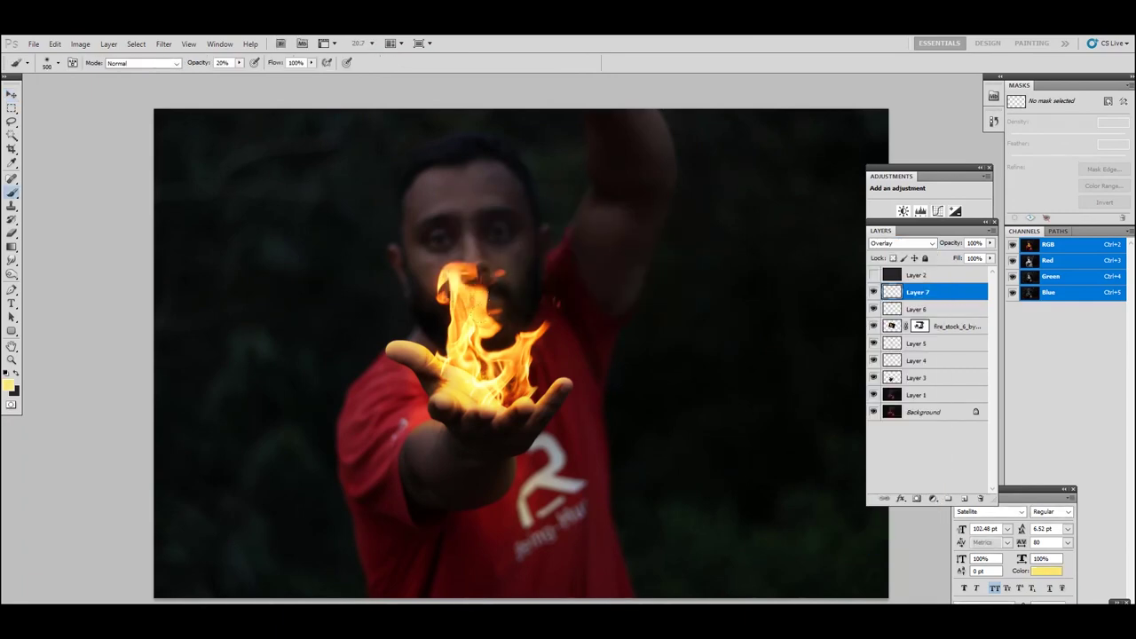
pyautogui.press('1')
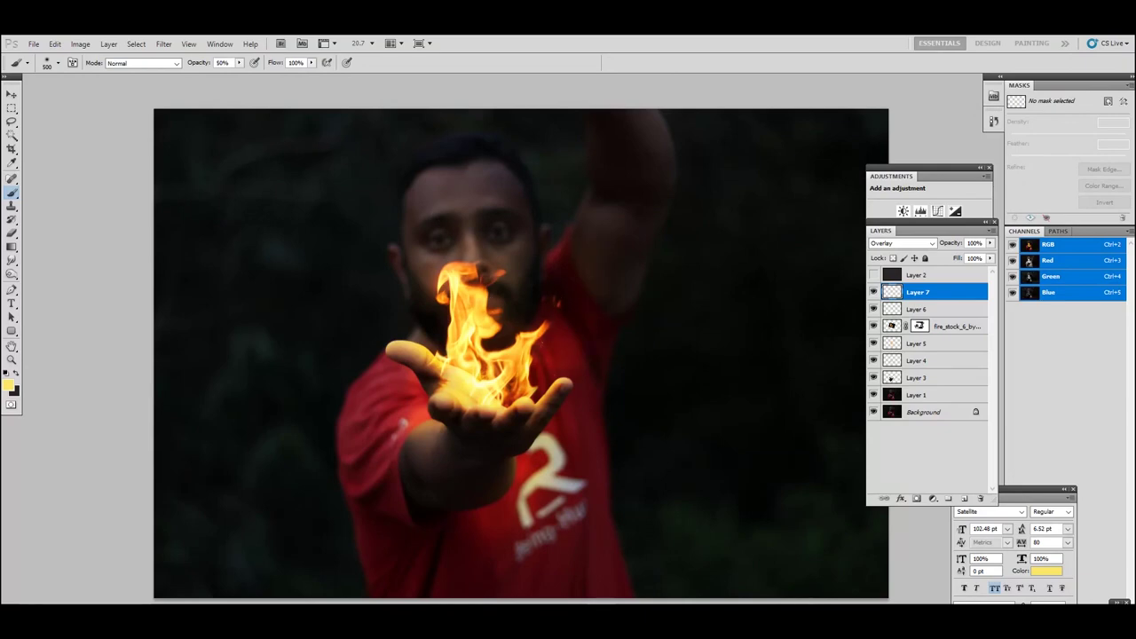
# Step: Duplicate Layer 1 and apply a Gaussian Blur of about 30 px, then commit the placed spark image
pyautogui.click(916, 394)
pyautogui.hotkey('ctrl', 'j')
pyautogui.click(163, 43)
pyautogui.click(324, 222)
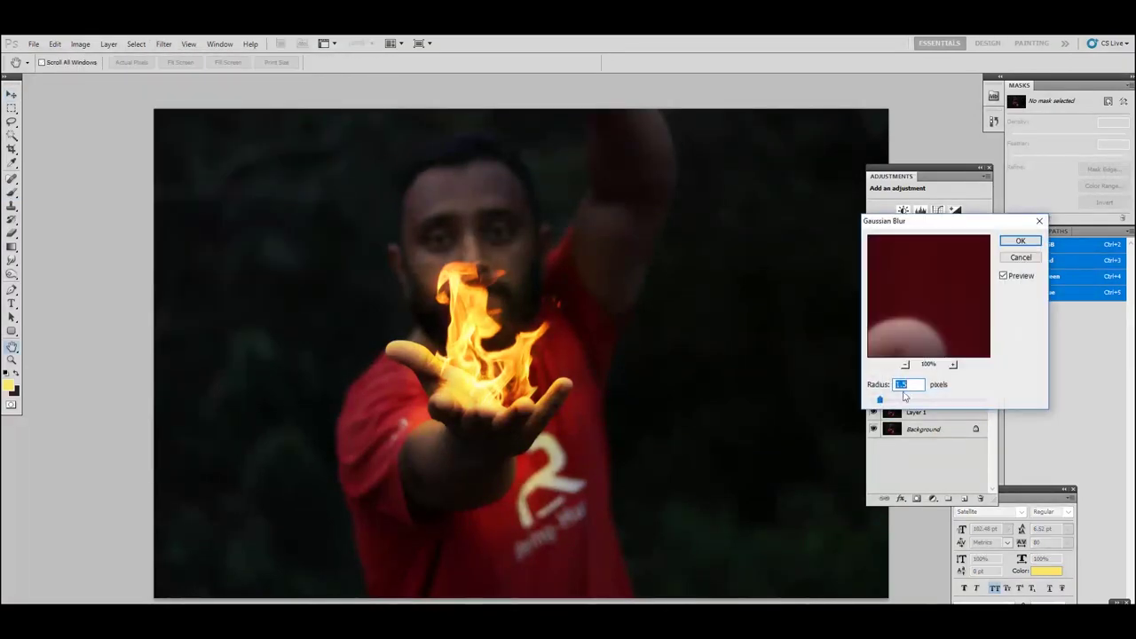
pyautogui.press('Down')
pyautogui.press('Down')
pyautogui.press('Down')
pyautogui.press('Down')
pyautogui.press('Down')
pyautogui.press('Down')
pyautogui.press('Down')
pyautogui.press('Down')
pyautogui.press('Down')
pyautogui.moveTo(920, 401); pyautogui.dragTo(924, 407)
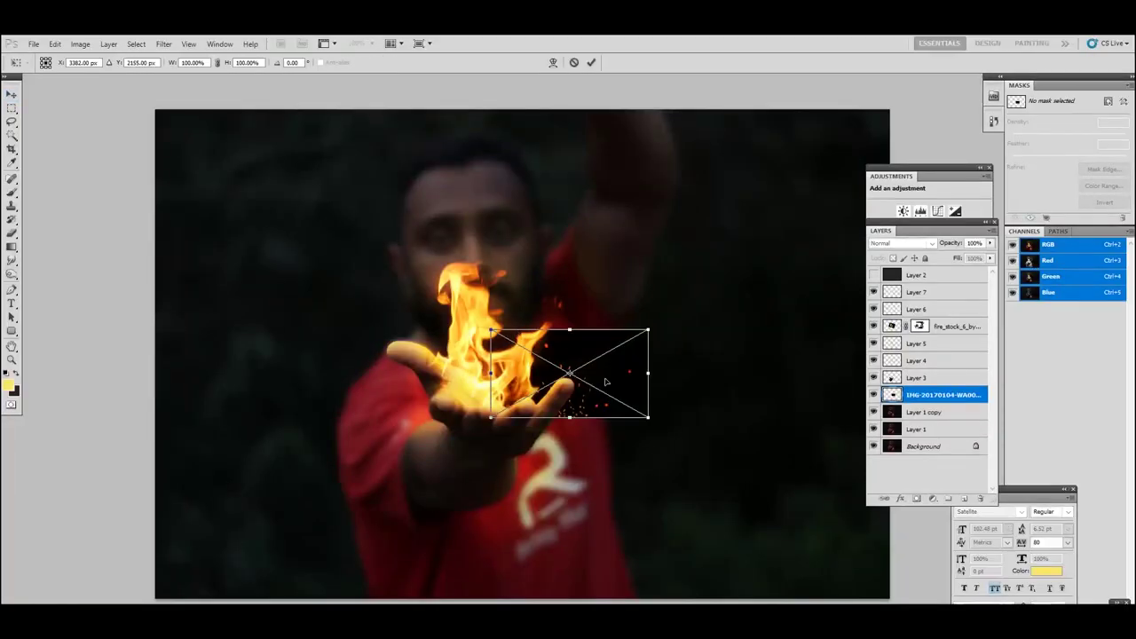
pyautogui.press('Return')
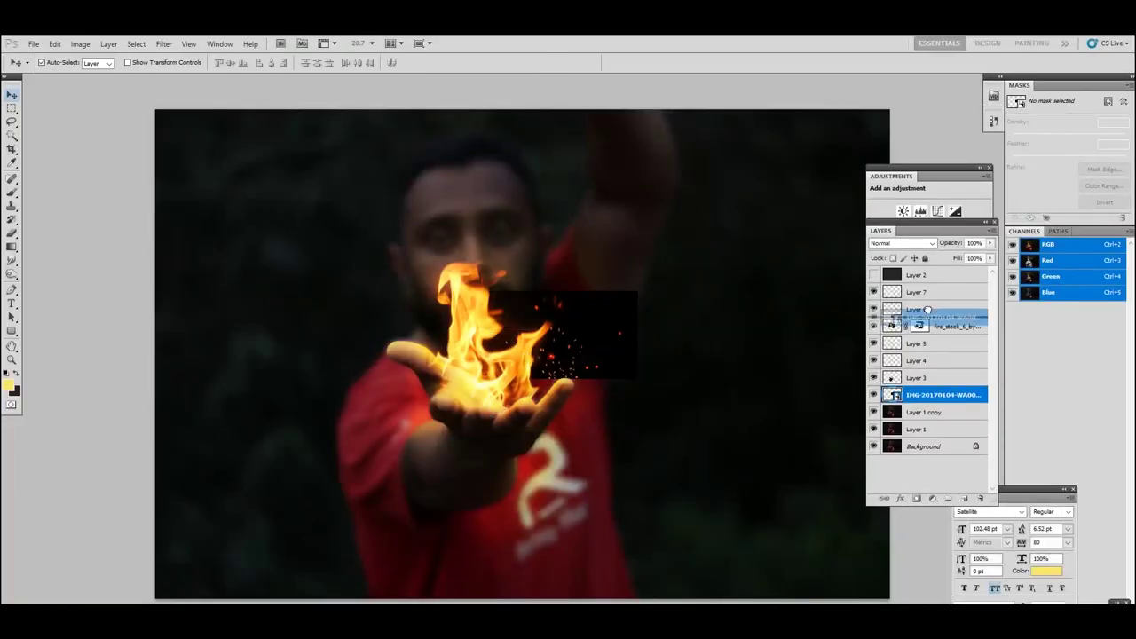
# Step: Set the spark layer to Screen and rotate the sparks about 45° and 22° around the flame
pyautogui.click(900, 243)
pyautogui.click(878, 349)
pyautogui.hotkey('ctrl', 't')
pyautogui.hotkey('ctrl', '+')
pyautogui.moveTo(621, 293); pyautogui.dragTo(524, 384)
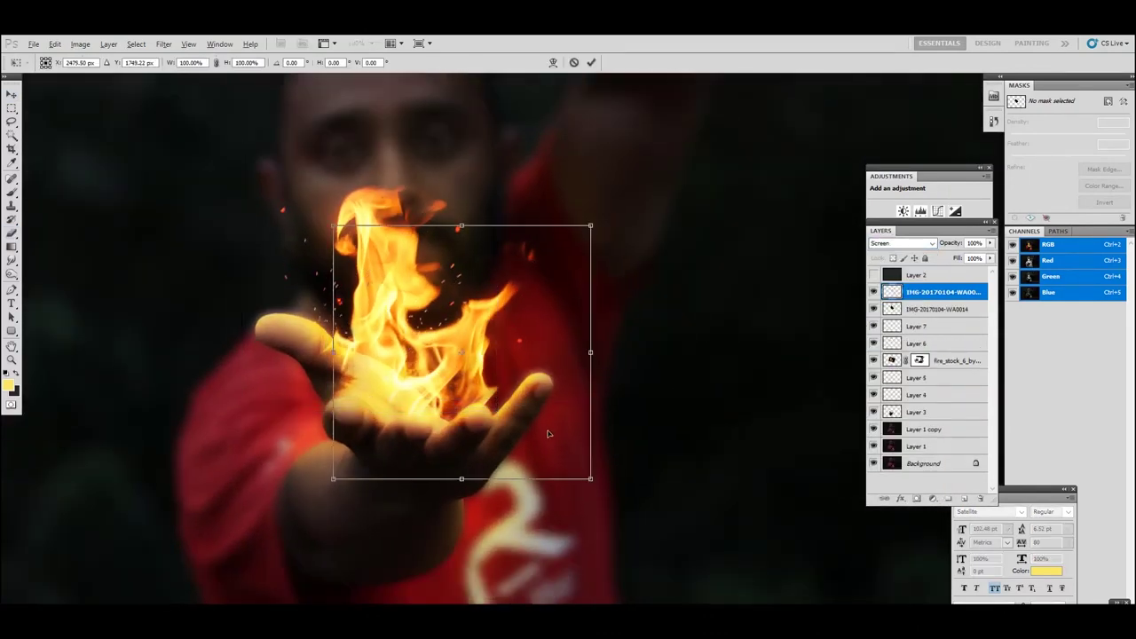
pyautogui.moveTo(675, 222)
pyautogui.mouseDown()
pyautogui.moveTo(733, 293)
pyautogui.moveTo(701, 355)
pyautogui.mouseUp()
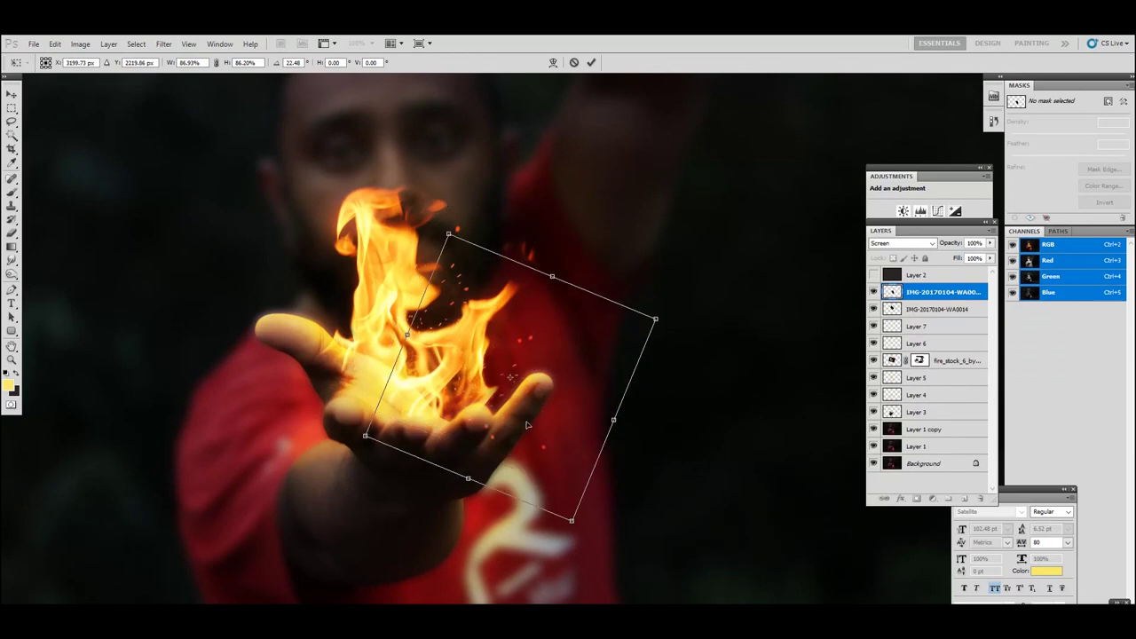
pyautogui.press('Return')
# Step: Add a layer mask to the sparks and brush away the unwanted areas
pyautogui.click(917, 499)
pyautogui.press('c')
pyautogui.press('b')
pyautogui.press('x')
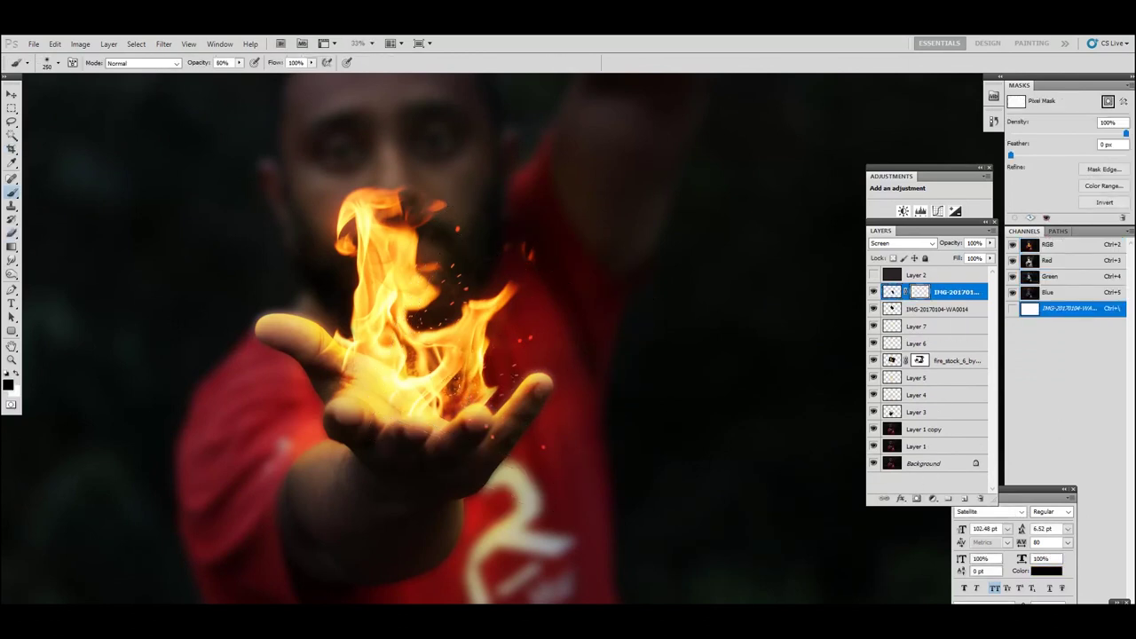
pyautogui.hotkey('ctrl', '0')
pyautogui.scroll(-2, 597, 314)
pyautogui.scroll(1, 606, 342)
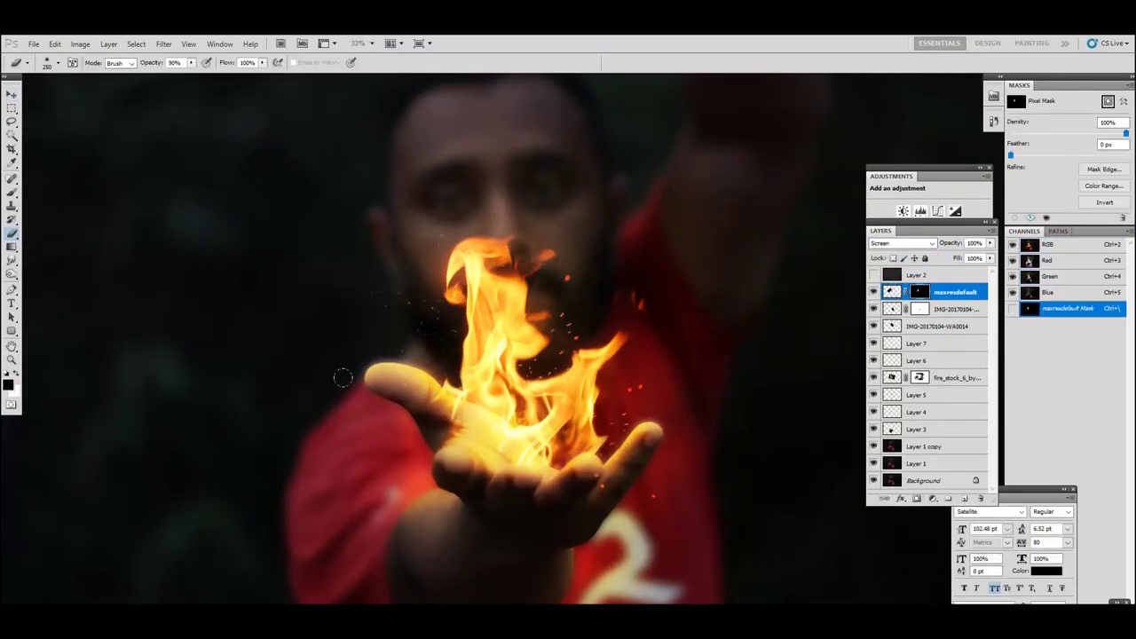
# Step: Tint the sparks warm yellow-orange with higher saturation via Hue/Saturation, then save
pyautogui.hotkey('ctrl', '2')
pyautogui.hotkey('ctrl', 'u')
pyautogui.moveTo(933, 338); pyautogui.dragTo(858, 338)
pyautogui.moveTo(934, 379); pyautogui.dragTo(958, 379)
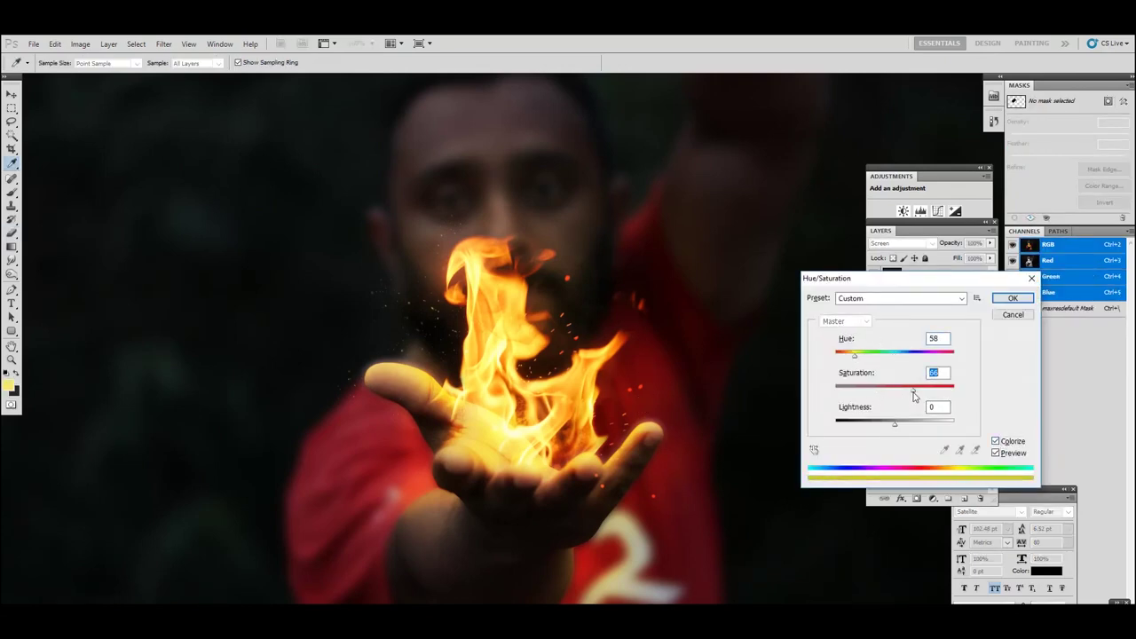
pyautogui.press('Return')
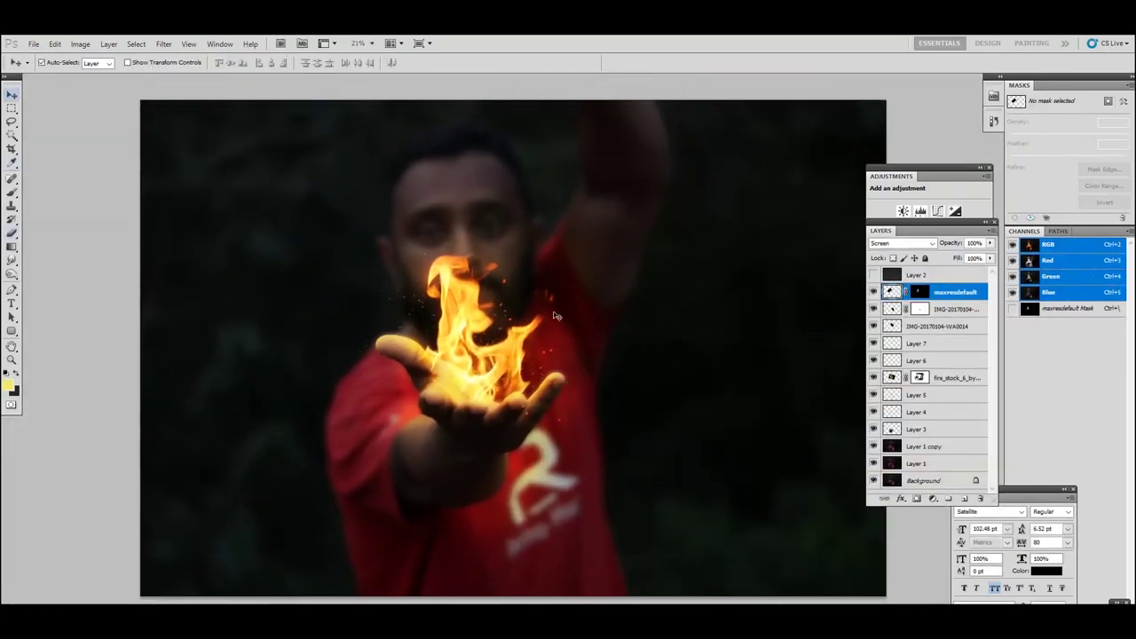
pyautogui.hotkey('ctrl', 's')
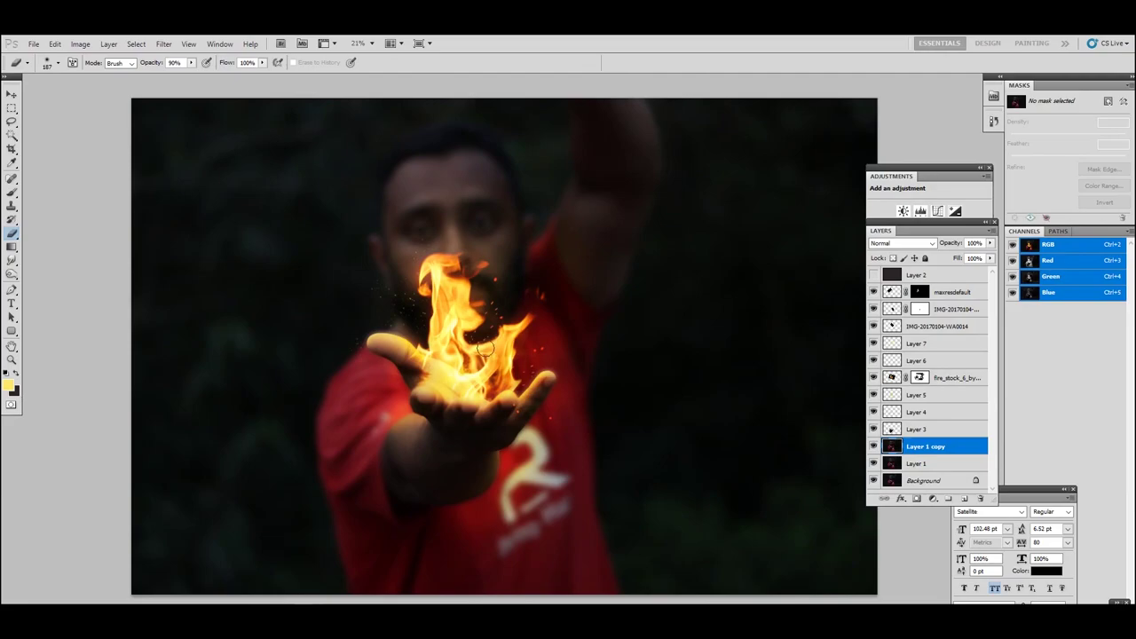
# Step: Place the IMG_2815 photo, Gaussian-blur it, and hide it with a black layer mask
pyautogui.hotkey('alt', 'Tab')
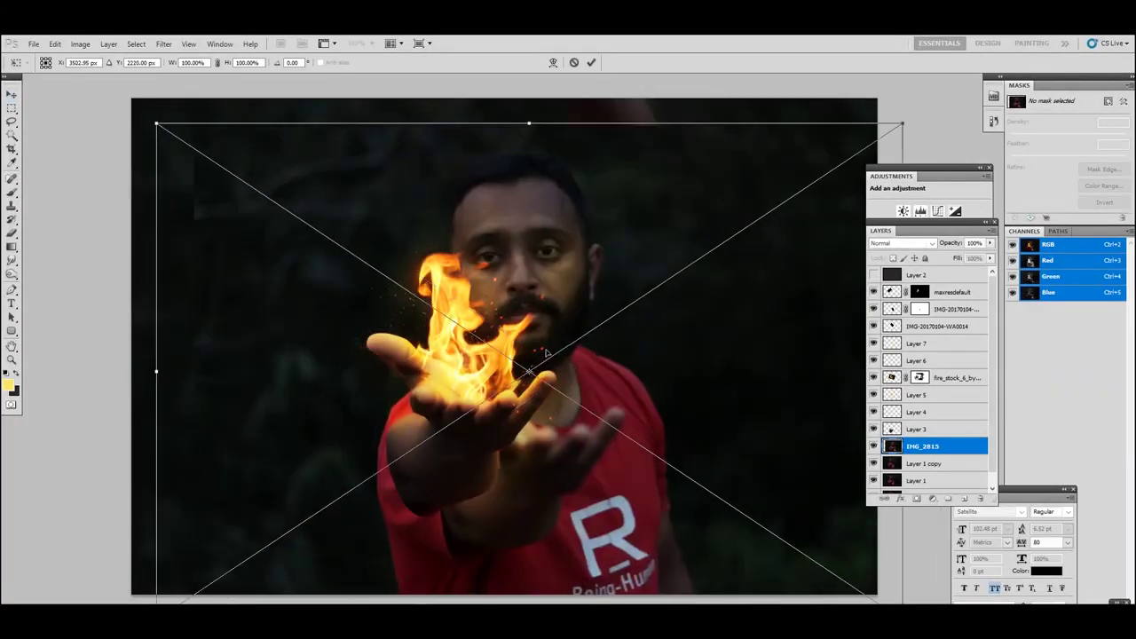
pyautogui.press('Return')
pyautogui.click(163, 43)
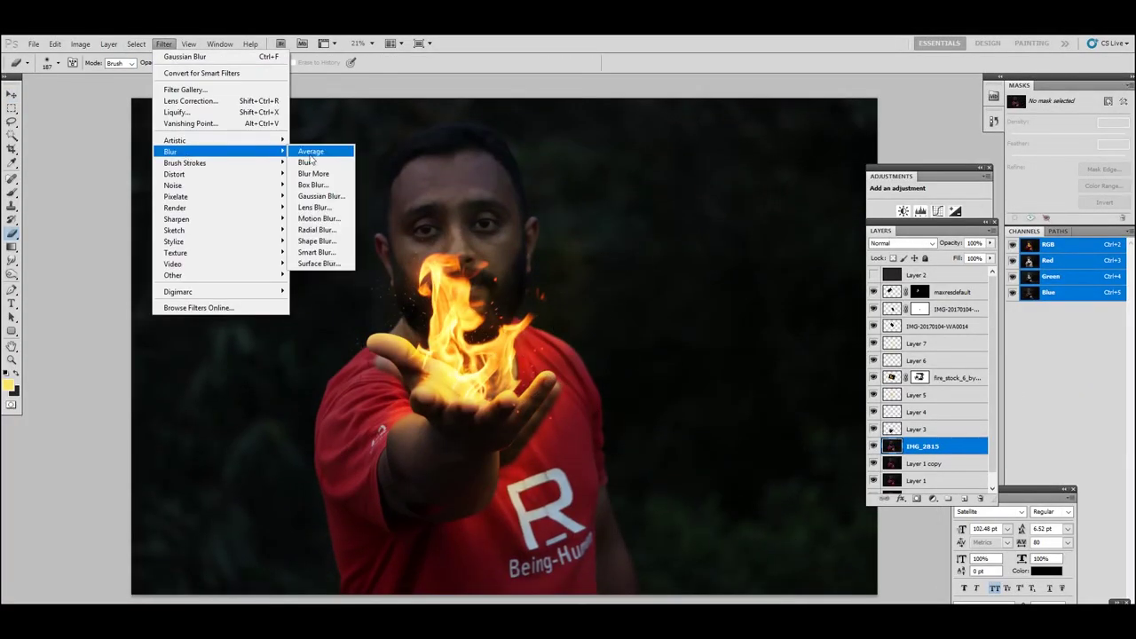
pyautogui.click(321, 200)
pyautogui.click(1016, 244)
pyautogui.press('e')
pyautogui.keyDown('alt'); pyautogui.click(916, 500); pyautogui.keyUp('alt')
# Step: Reveal the red shirt's right edge through the mask with a brush of about 308 px
pyautogui.rightClick(654, 307)
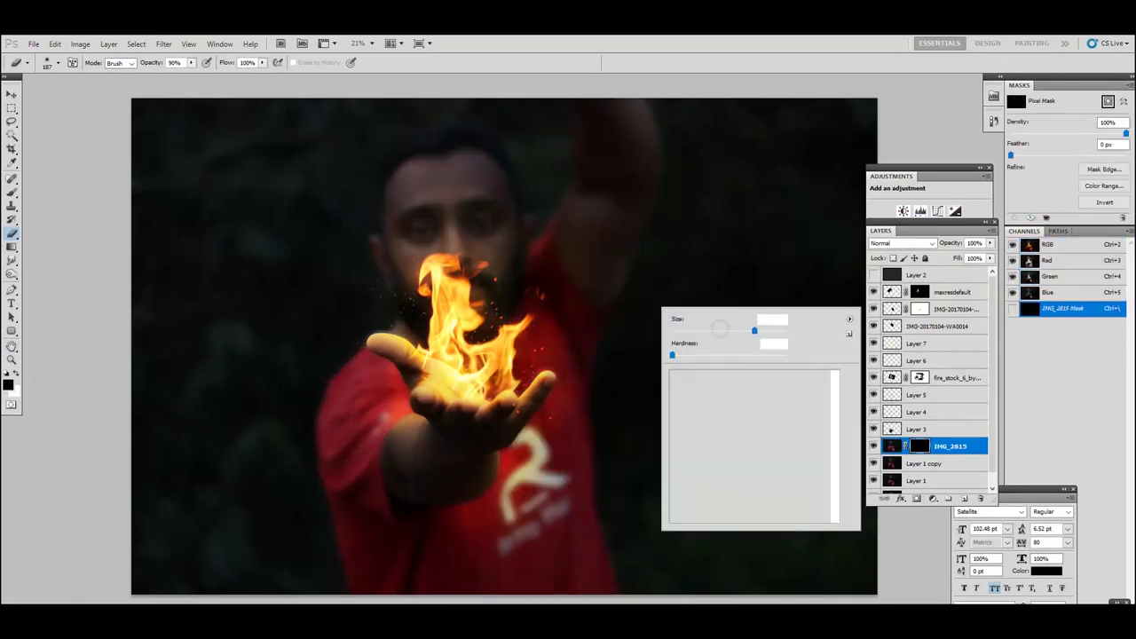
pyautogui.press('Return')
pyautogui.rightClick(696, 199)
pyautogui.moveTo(736, 228); pyautogui.dragTo(723, 228)
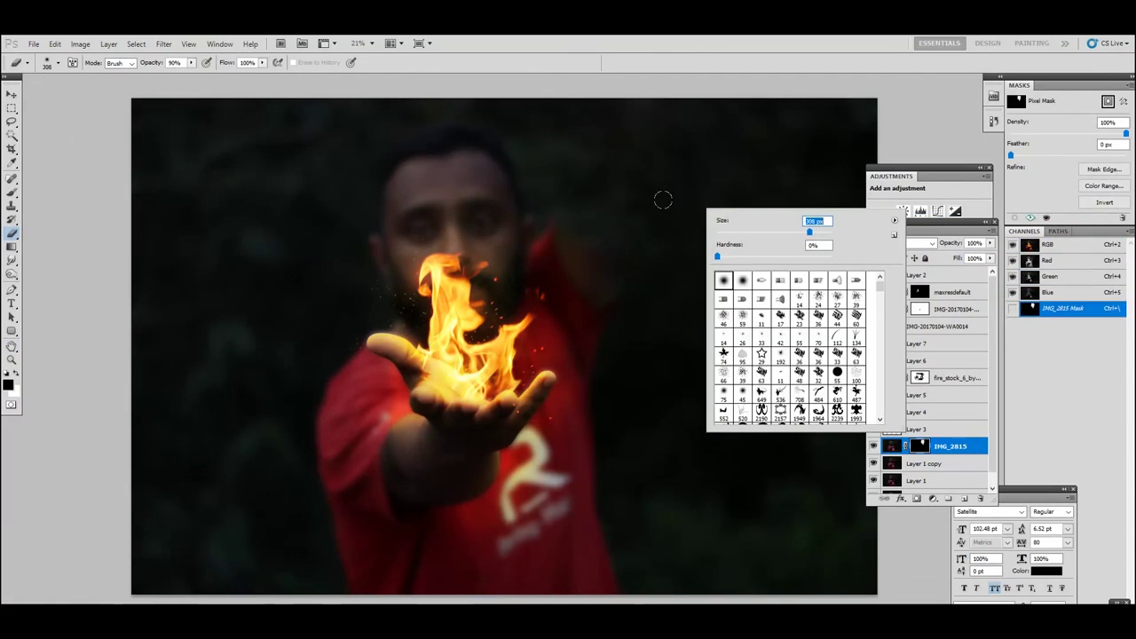
pyautogui.press('Return')
pyautogui.rightClick(607, 273)
pyautogui.press('Return')
pyautogui.moveTo(555, 329); pyautogui.dragTo(617, 483)
# Step: Paint more of the shirt's right edge into the mask with a 195 px brush
pyautogui.rightClick(618, 483)
pyautogui.press('Return')
pyautogui.rightClick(567, 457)
pyautogui.moveTo(789, 446); pyautogui.dragTo(735, 446)
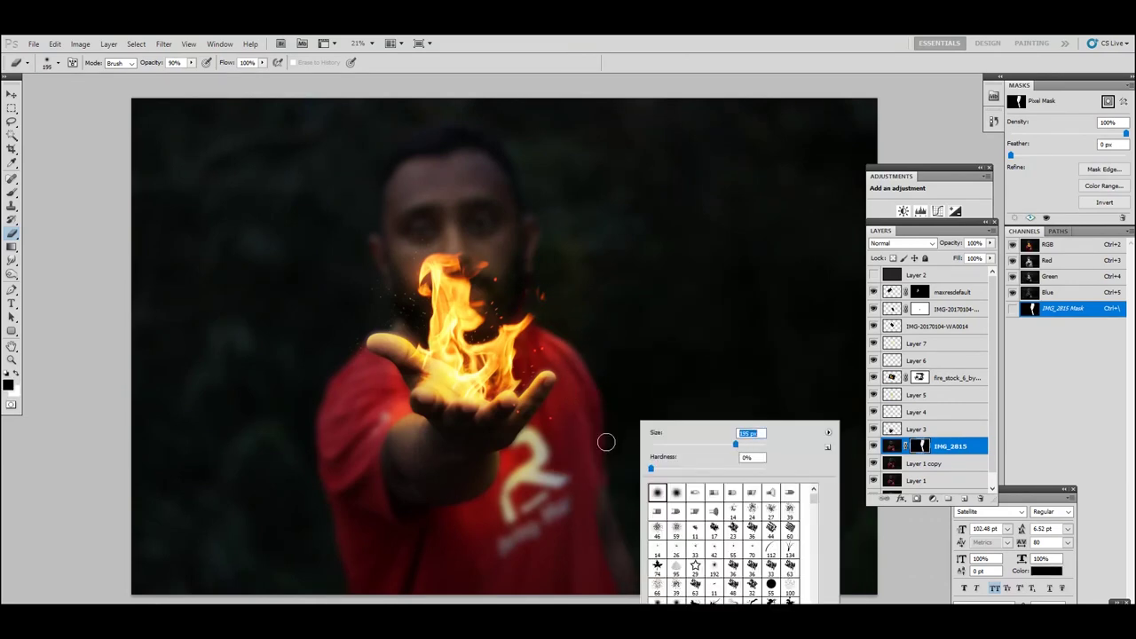
pyautogui.press('Return')
pyautogui.moveTo(597, 408); pyautogui.dragTo(606, 481)
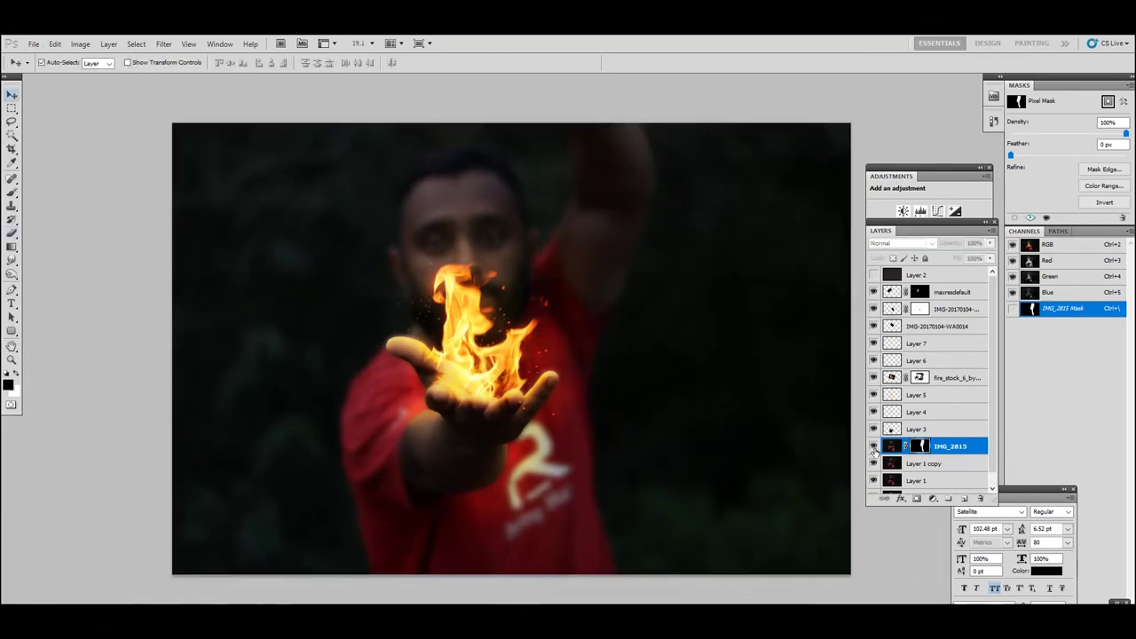
# Step: Create Layer 8 in Overlay mode and set the brush to 20% opacity
pyautogui.press('Return')
pyautogui.press('b')
pyautogui.rightClick(576, 371)
pyautogui.click(901, 242)
pyautogui.click(887, 395)
pyautogui.press('2')
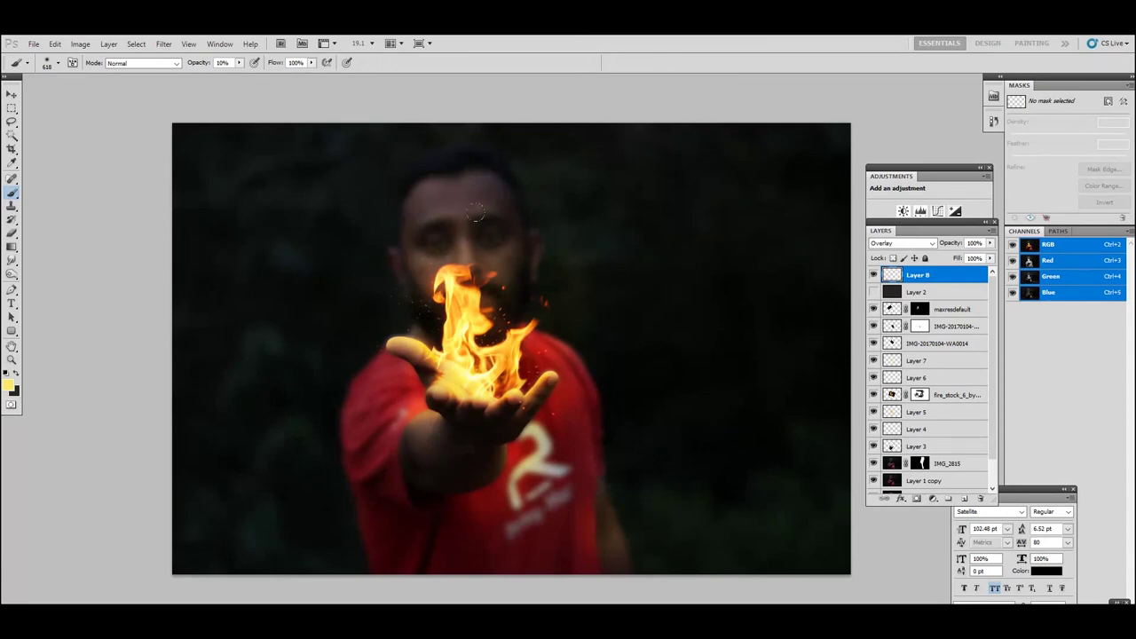
pyautogui.press('x')
pyautogui.press('v')
# Step: Open the final square composite and show Layer 1, Layer 3 copies 2 and 3, fire particles, and Layer 3
pyautogui.click(33, 43)
pyautogui.click(42, 213)
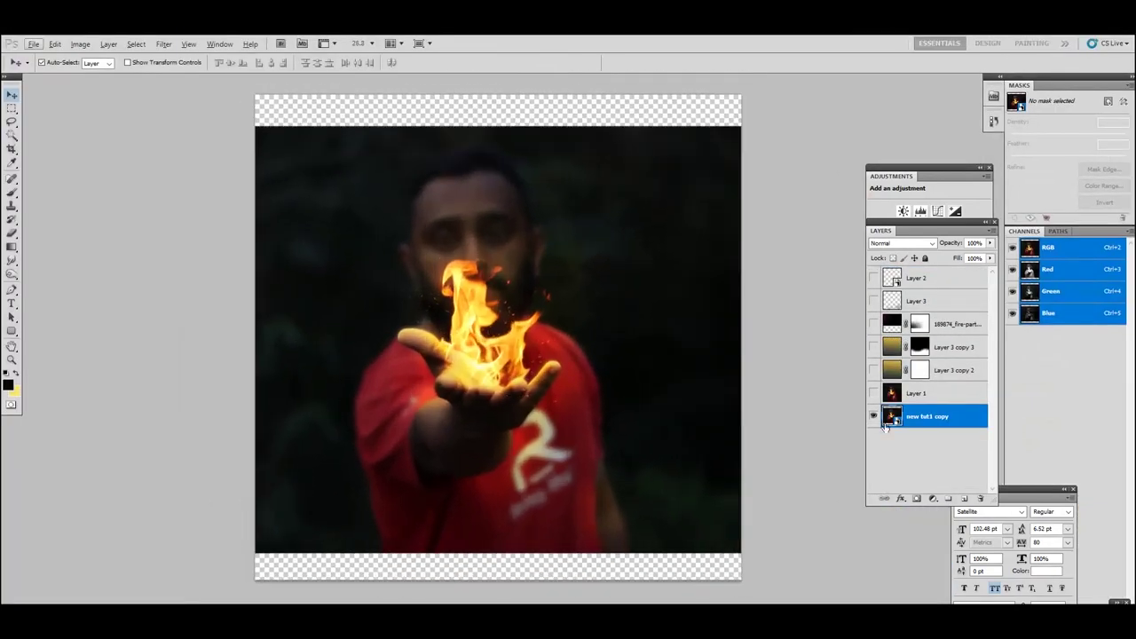
pyautogui.click(873, 394)
pyautogui.click(873, 370)
pyautogui.click(873, 347)
pyautogui.click(873, 324)
pyautogui.click(873, 301)
pyautogui.click(923, 301)
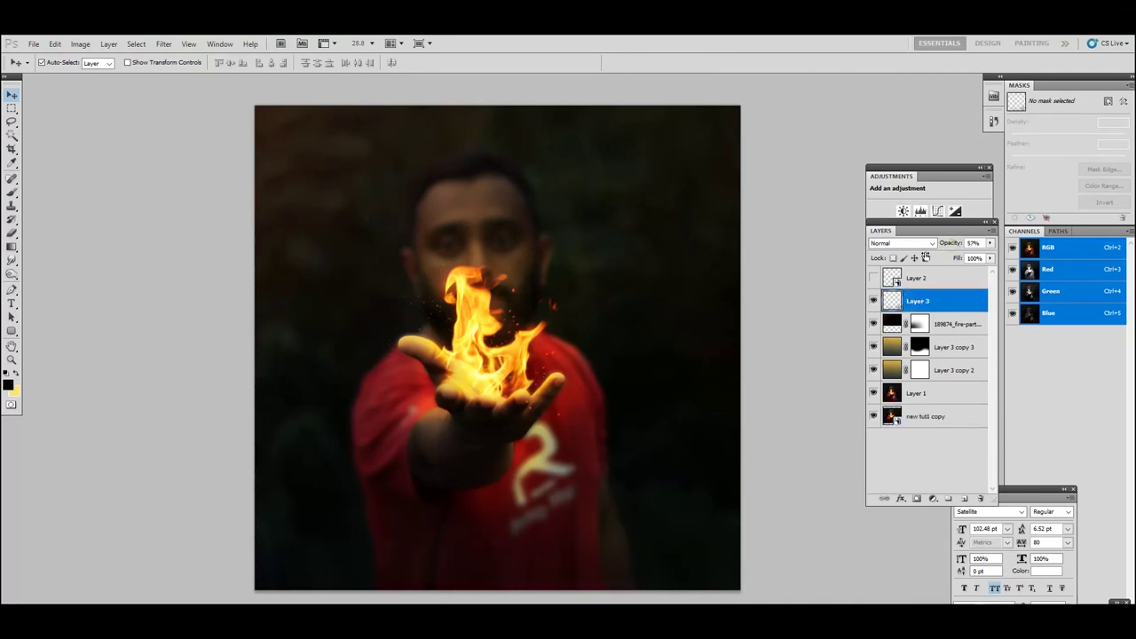